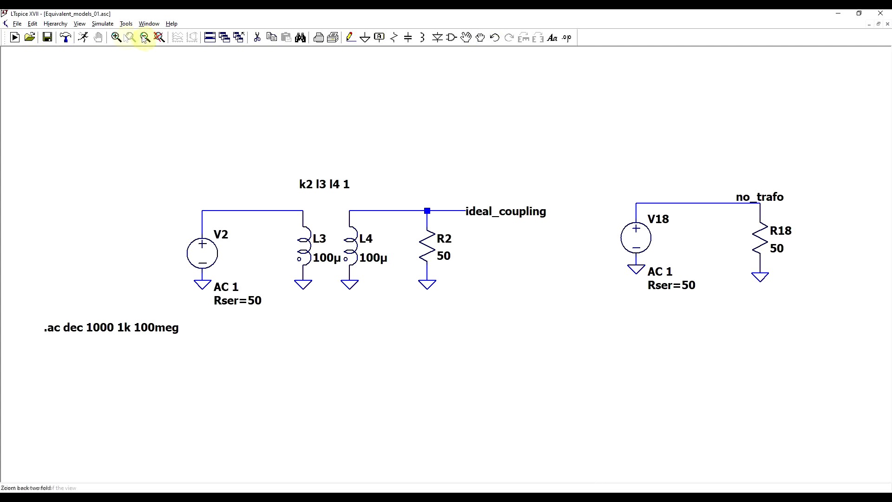
Step: Run the AC sweep and probe the ideal_coupling net to plot V(ideal_coupling) on its own
click(84, 37)
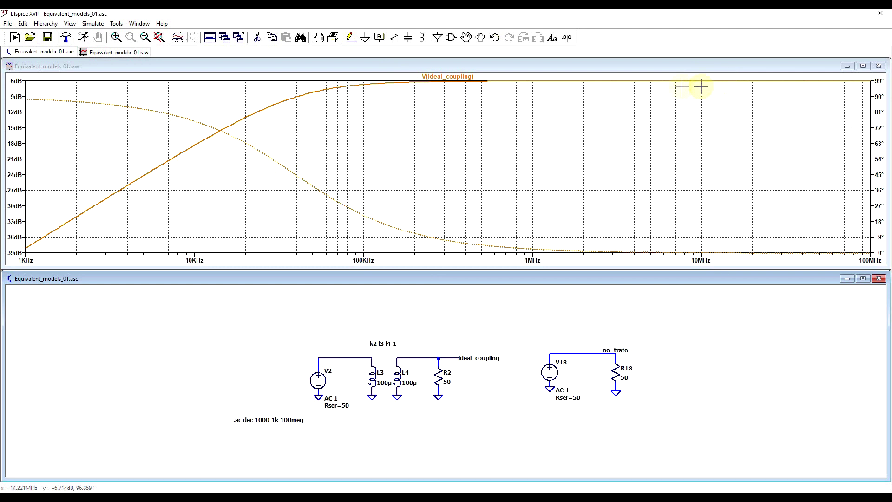
scroll(608, 379, up, 2)
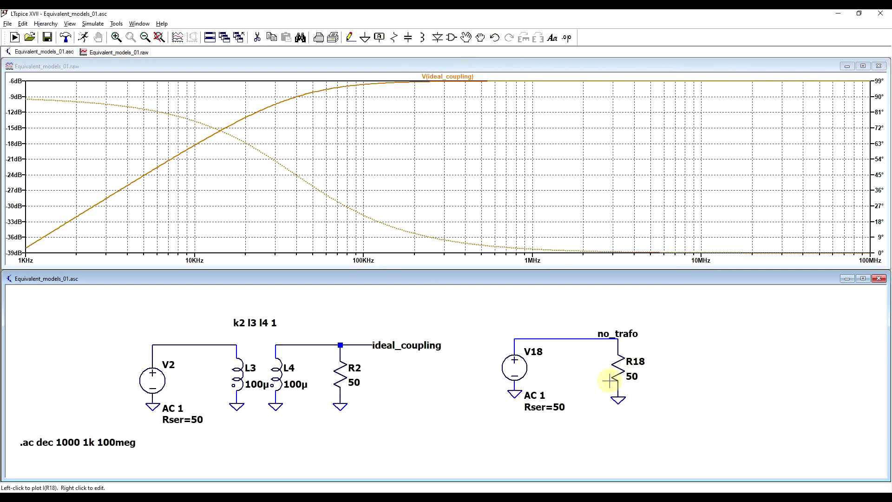
click(595, 354)
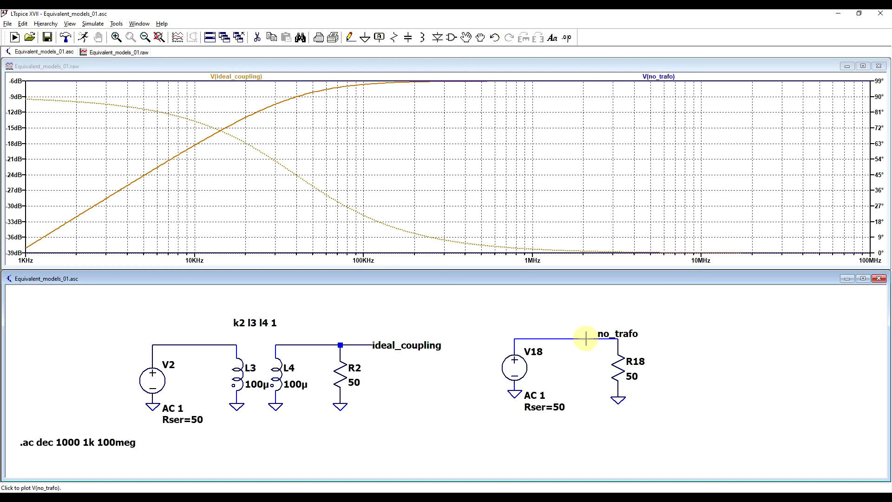
click(346, 343)
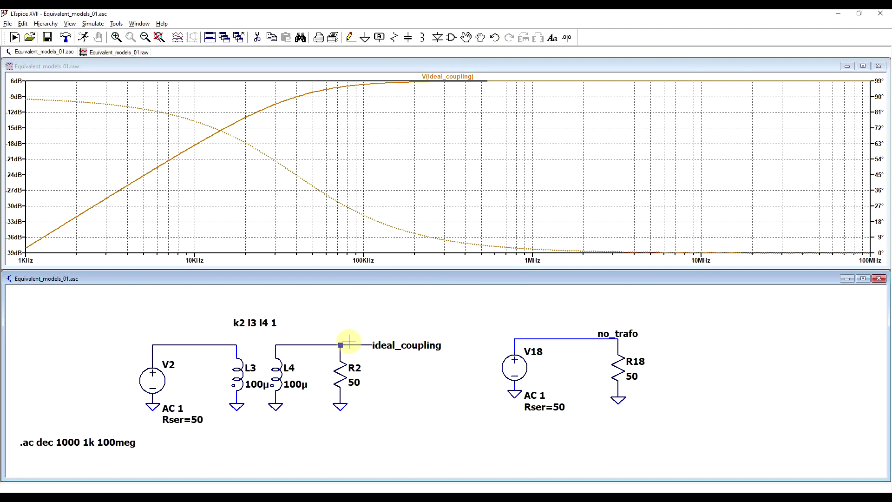
Step: Pan to the k1 0.6 circuit and add V(limited_coupling_60) to the plot
drag(311, 314, 209, 468)
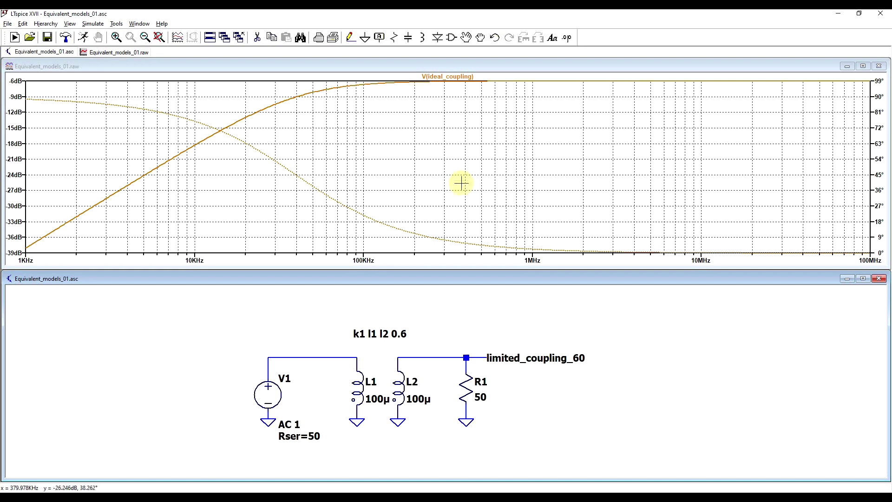
click(467, 357)
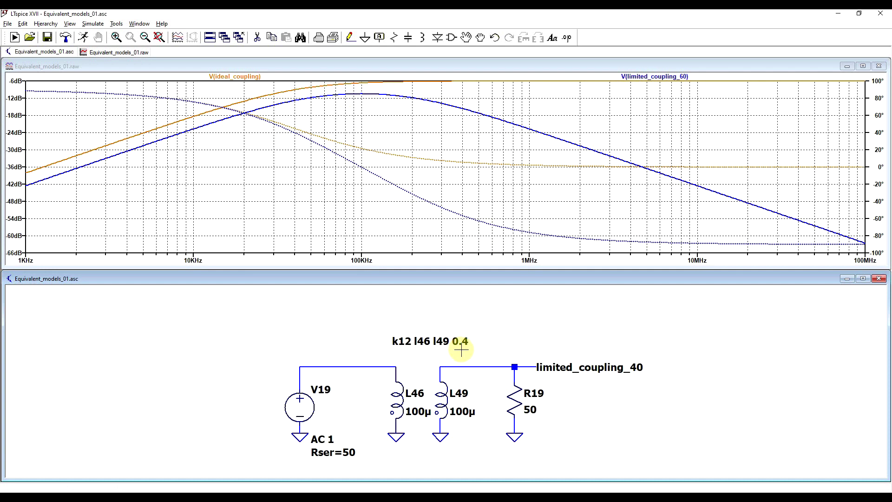
Step: Add the V(limited_coupling_40) trace to the plot
click(515, 366)
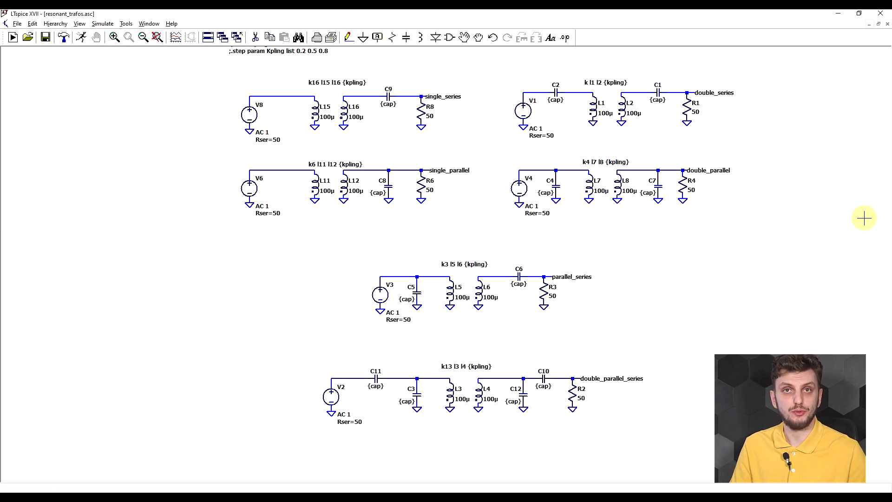
Step: Inspect the k3 and k13 circuits, then simulate resonant_trafos.asc with cap stepped 100u–100p
scroll(389, 101, up, 3)
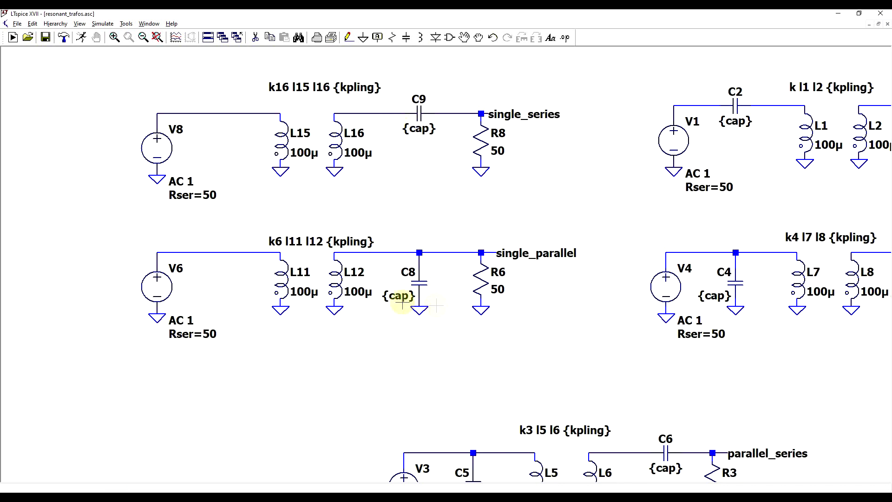
scroll(338, 294, down, 1)
scroll(814, 274, up, 1)
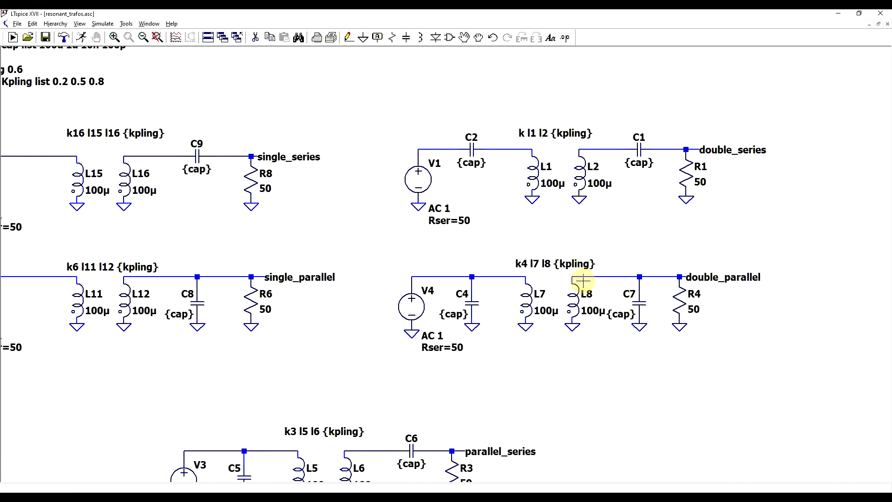
drag(578, 269, 476, 294)
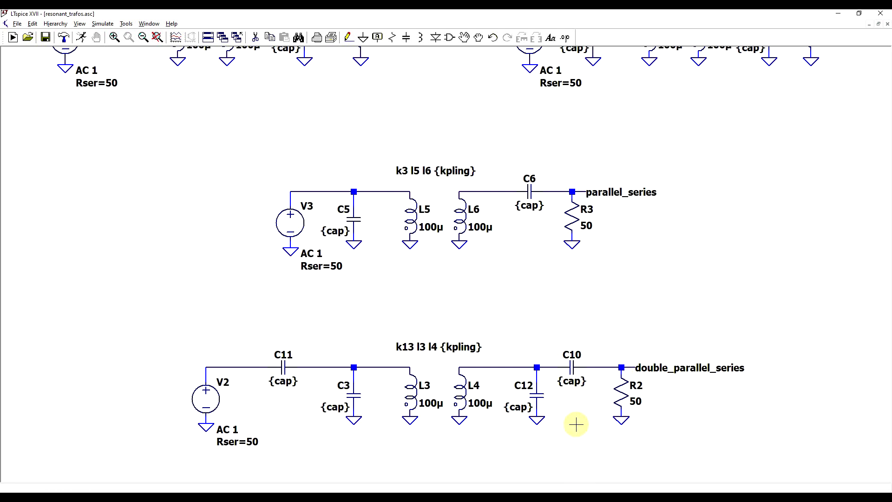
scroll(576, 424, down, 2)
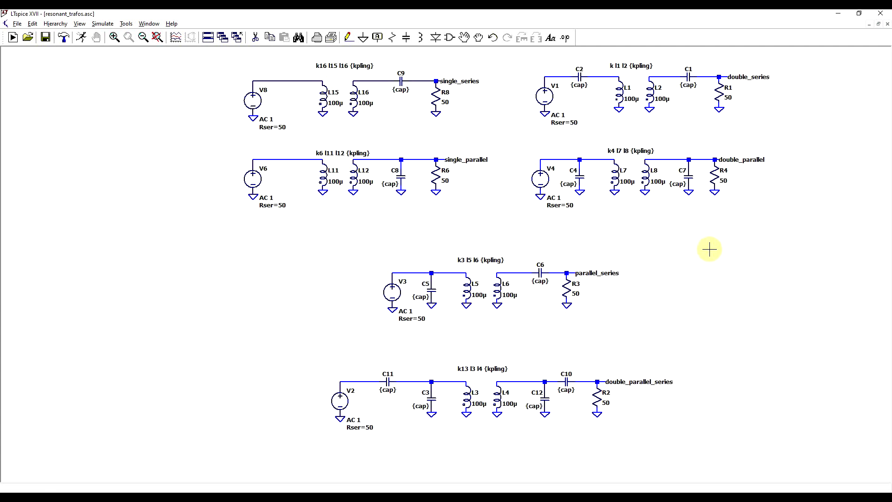
scroll(481, 294, up, 5)
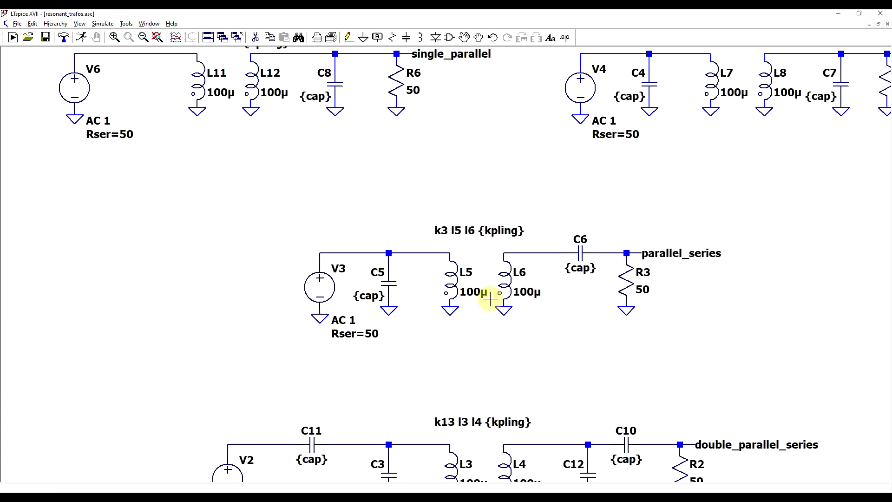
scroll(491, 294, up, 1)
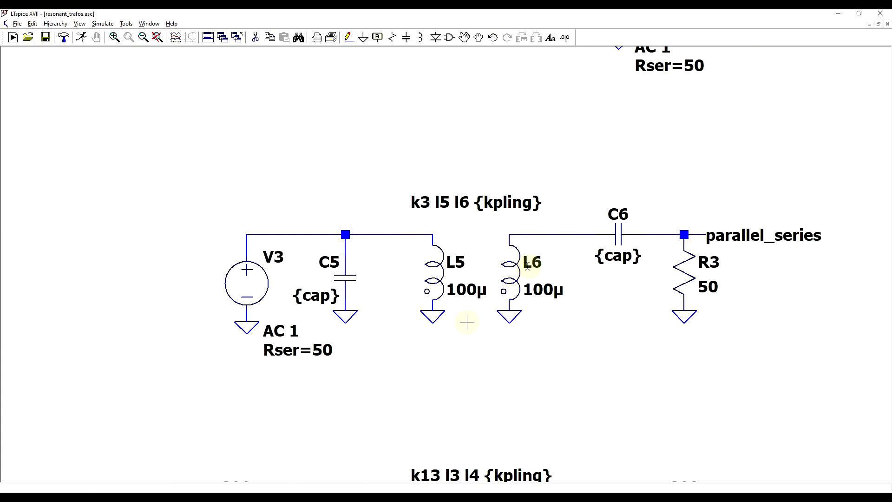
scroll(548, 288, down, 3)
scroll(574, 355, down, 2)
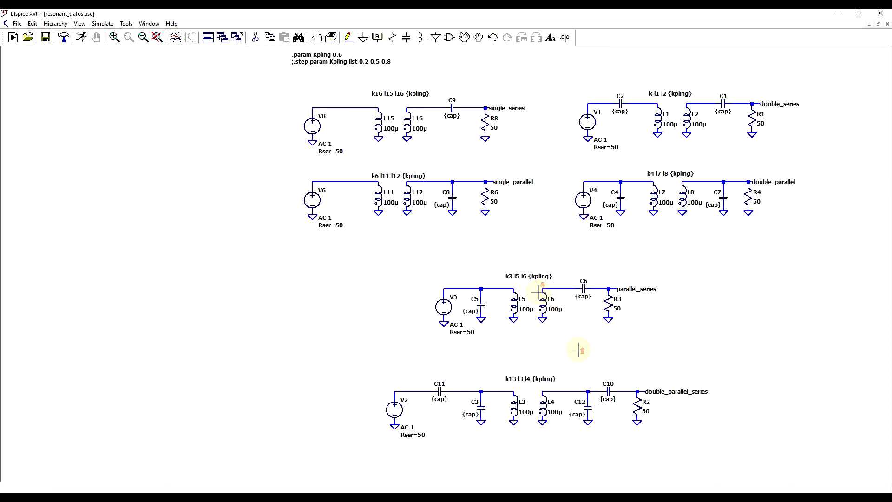
scroll(364, 93, up, 3)
scroll(385, 120, up, 1)
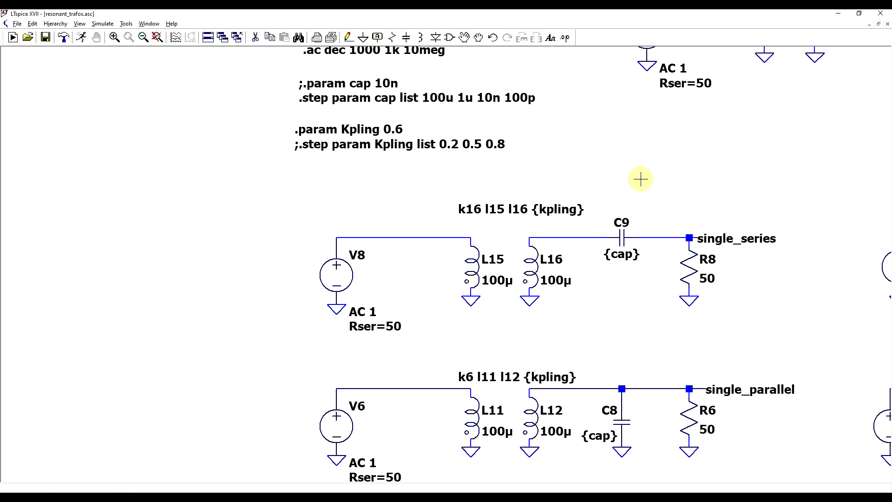
click(81, 37)
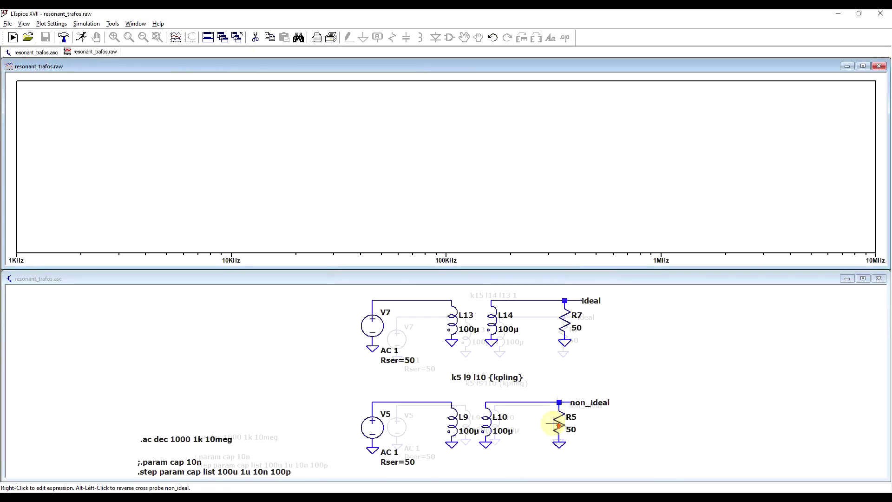
Step: Plot V(ideal), V(non_ideal), V(single_series) and V(single_parallel) as magnitude-only curves
click(576, 293)
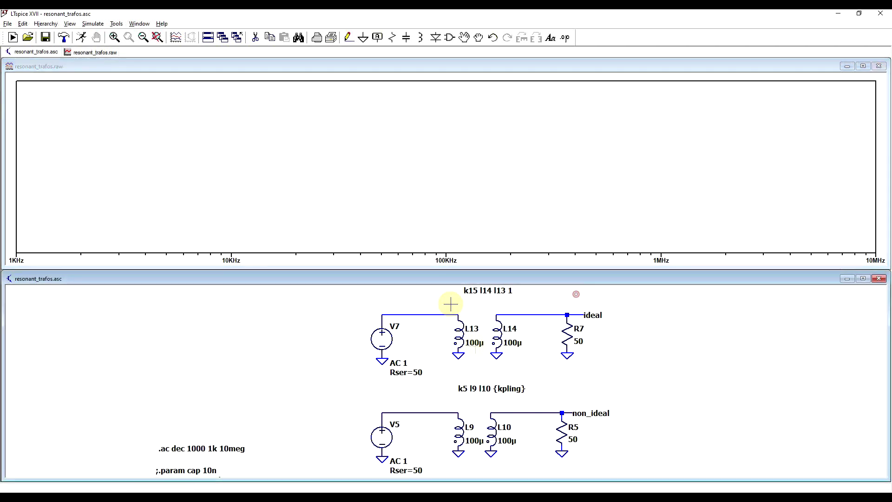
click(566, 315)
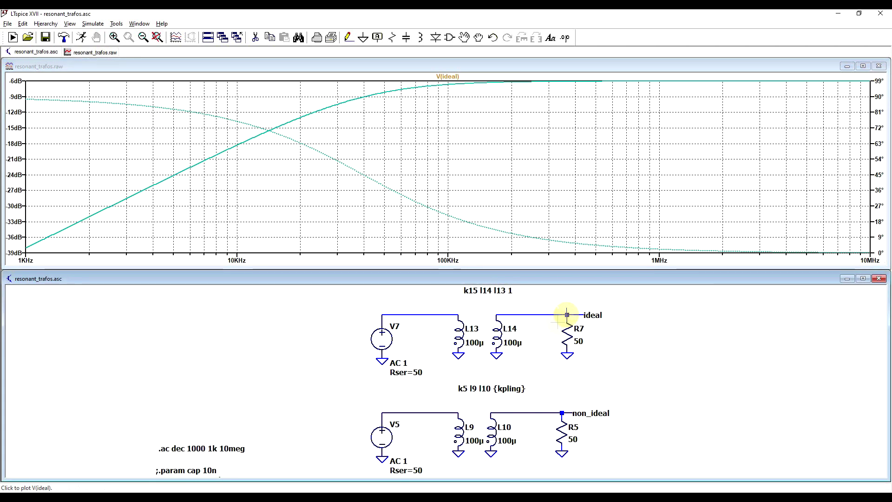
scroll(567, 315, down, 2)
scroll(563, 441, up, 3)
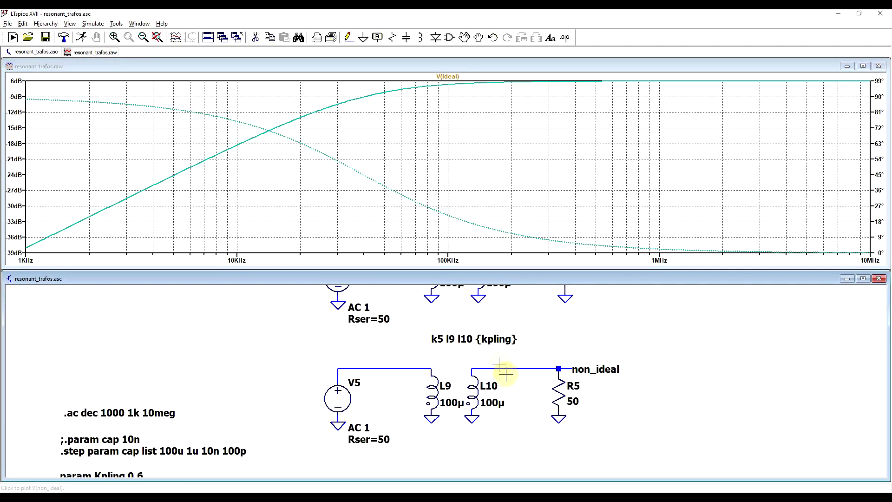
click(558, 368)
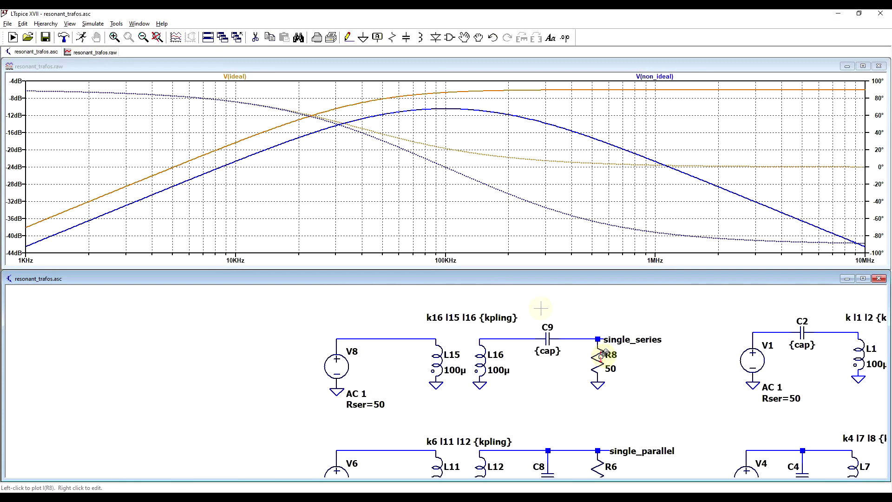
click(598, 340)
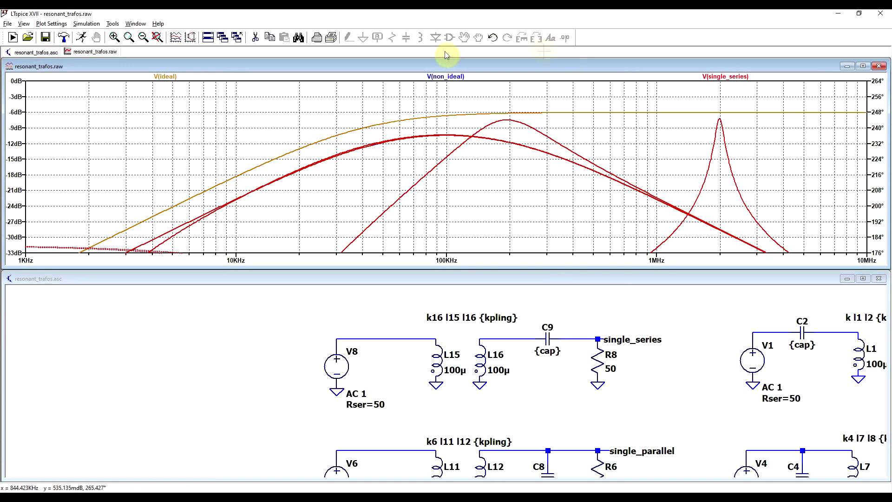
click(457, 76)
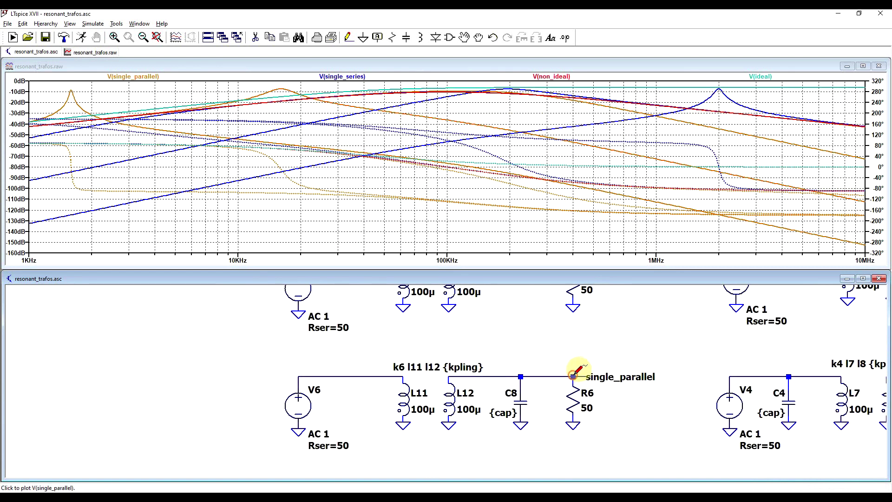
click(842, 86)
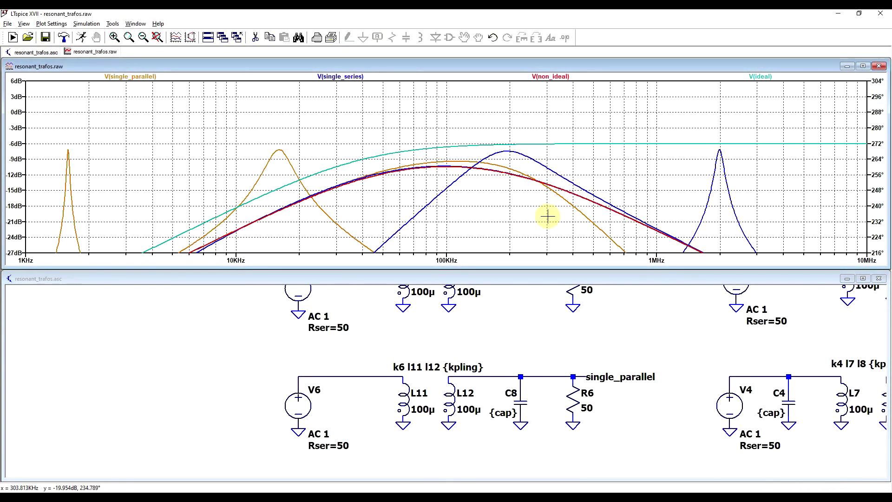
Step: Attach Cursor 1 to V(non_ideal), reading about -10.46 dB near 99.76 kHz
click(551, 76)
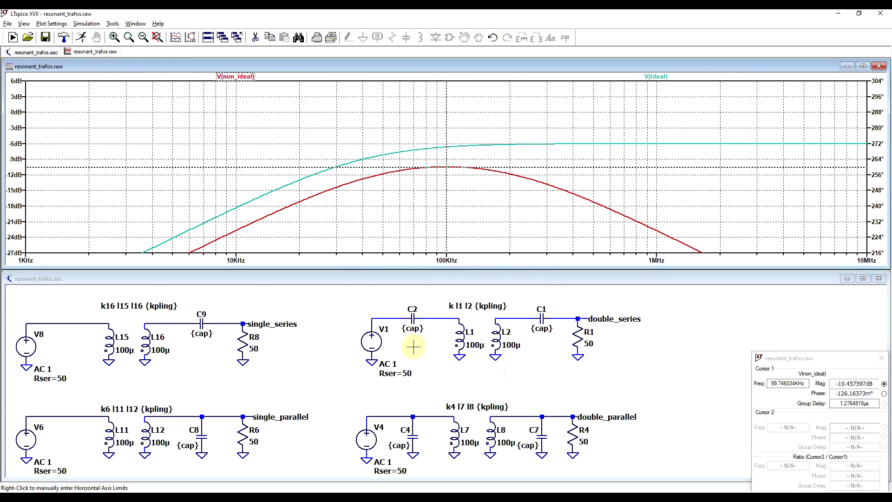
Step: Add V(double_series) and V(double_parallel) to the comparison plot
click(583, 319)
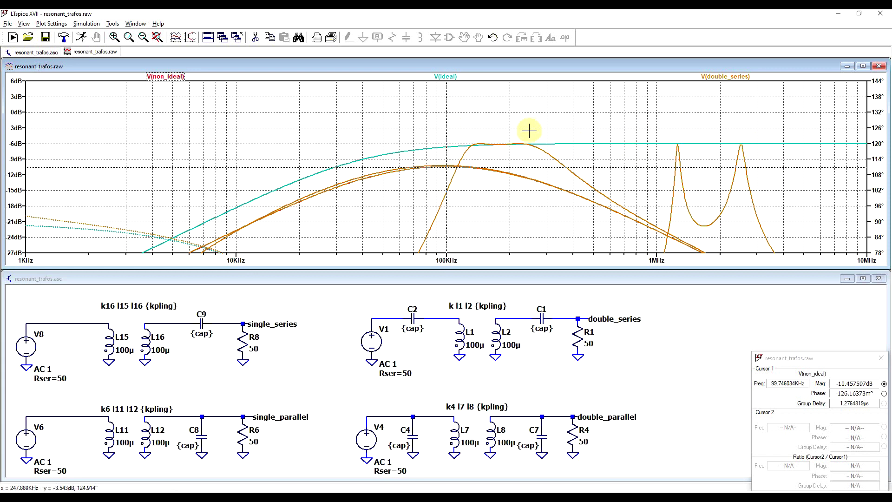
click(289, 338)
scroll(289, 339, up, 2)
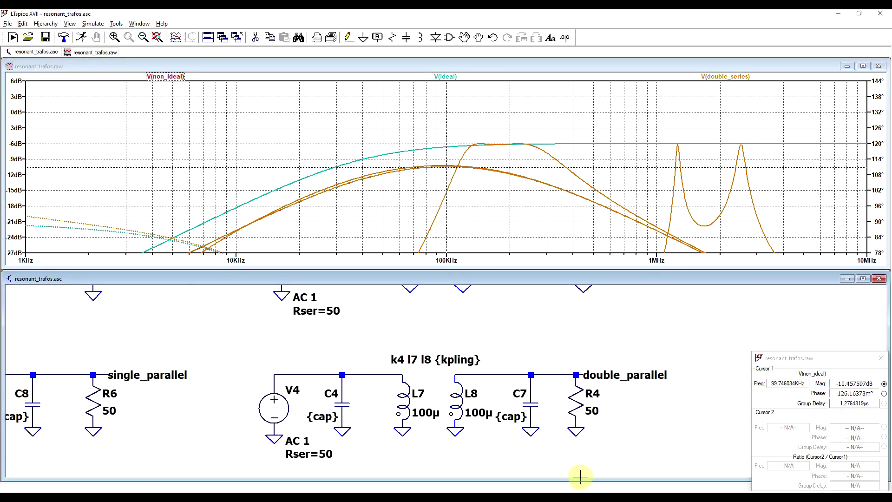
click(577, 372)
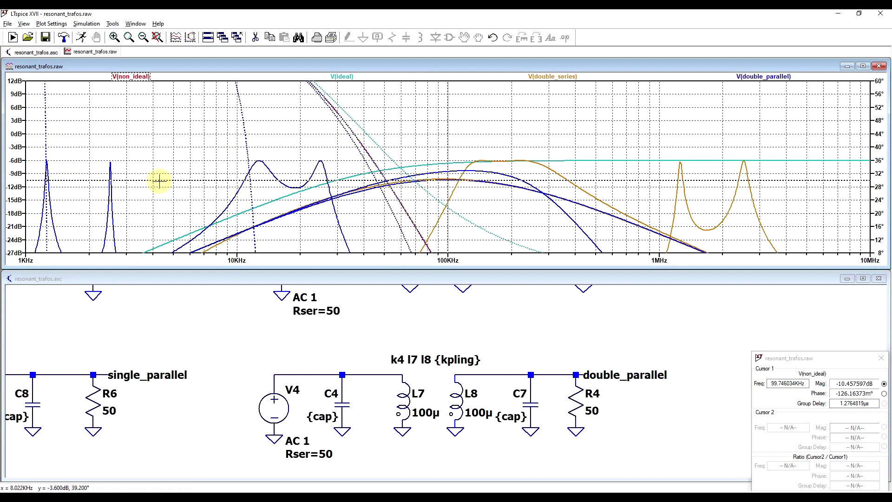
click(577, 339)
scroll(578, 339, down, 2)
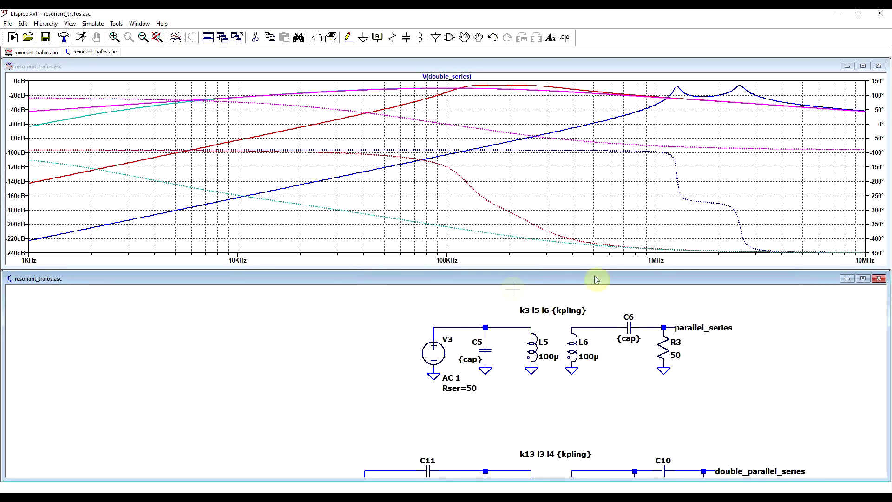
Step: Probe the parallel_series net to plot V(parallel_series) in place of the other traces
click(664, 327)
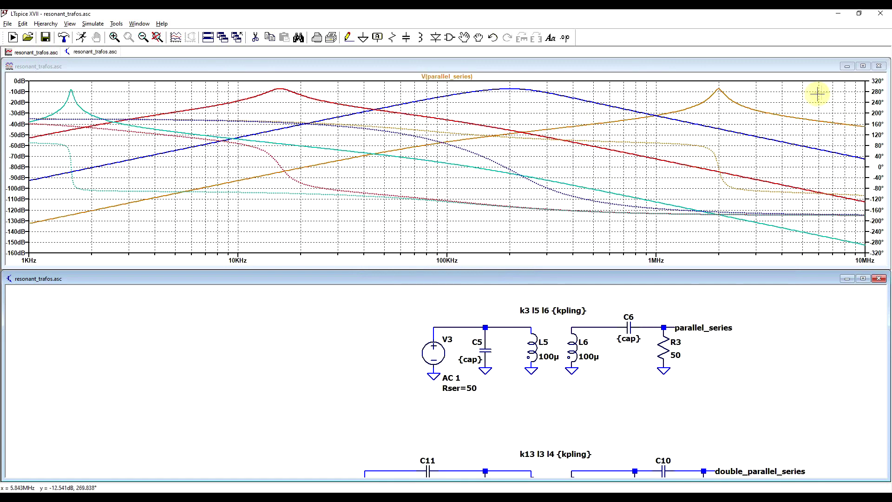
scroll(652, 399, down, 3)
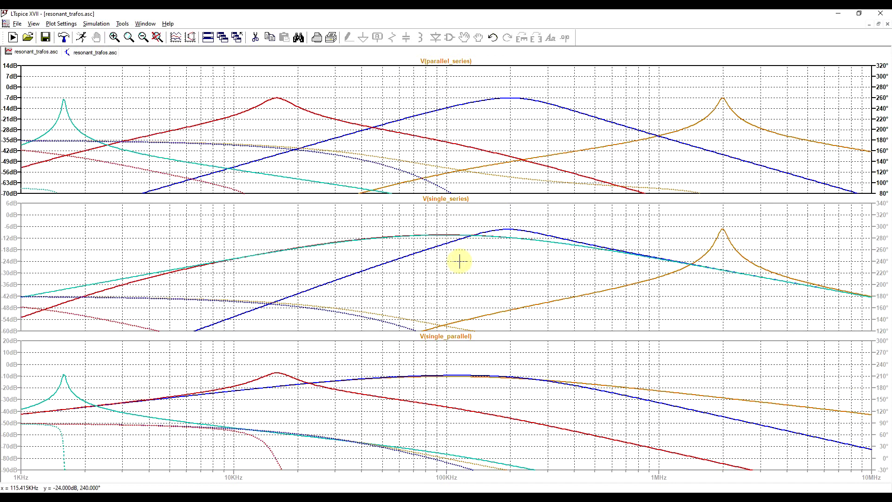
Step: Switch to the schematic and plot V(double_parallel_series)
key(ctrl+Tab)
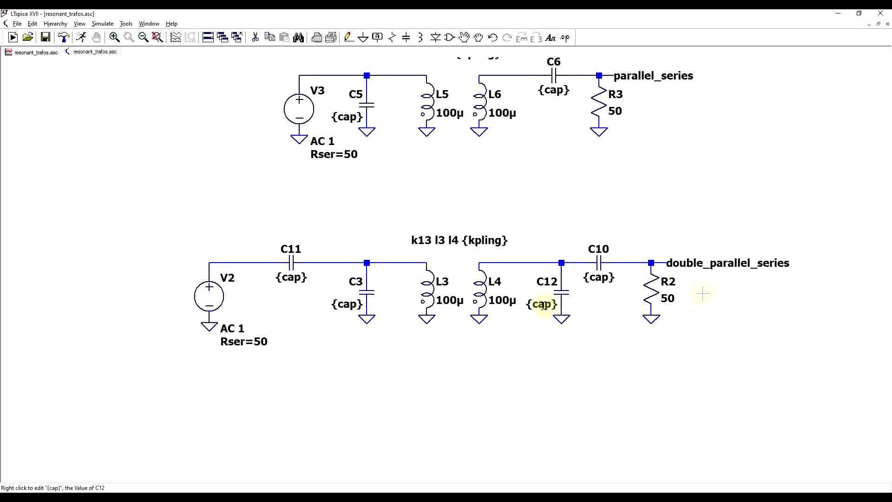
click(652, 263)
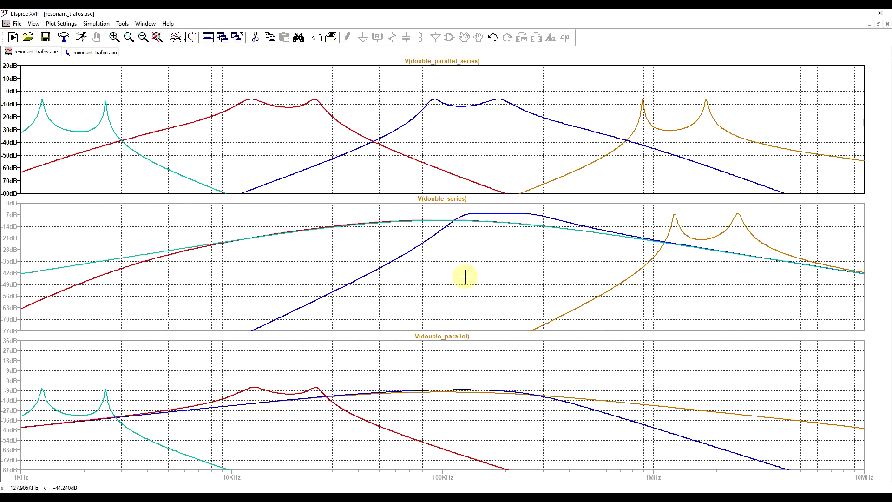